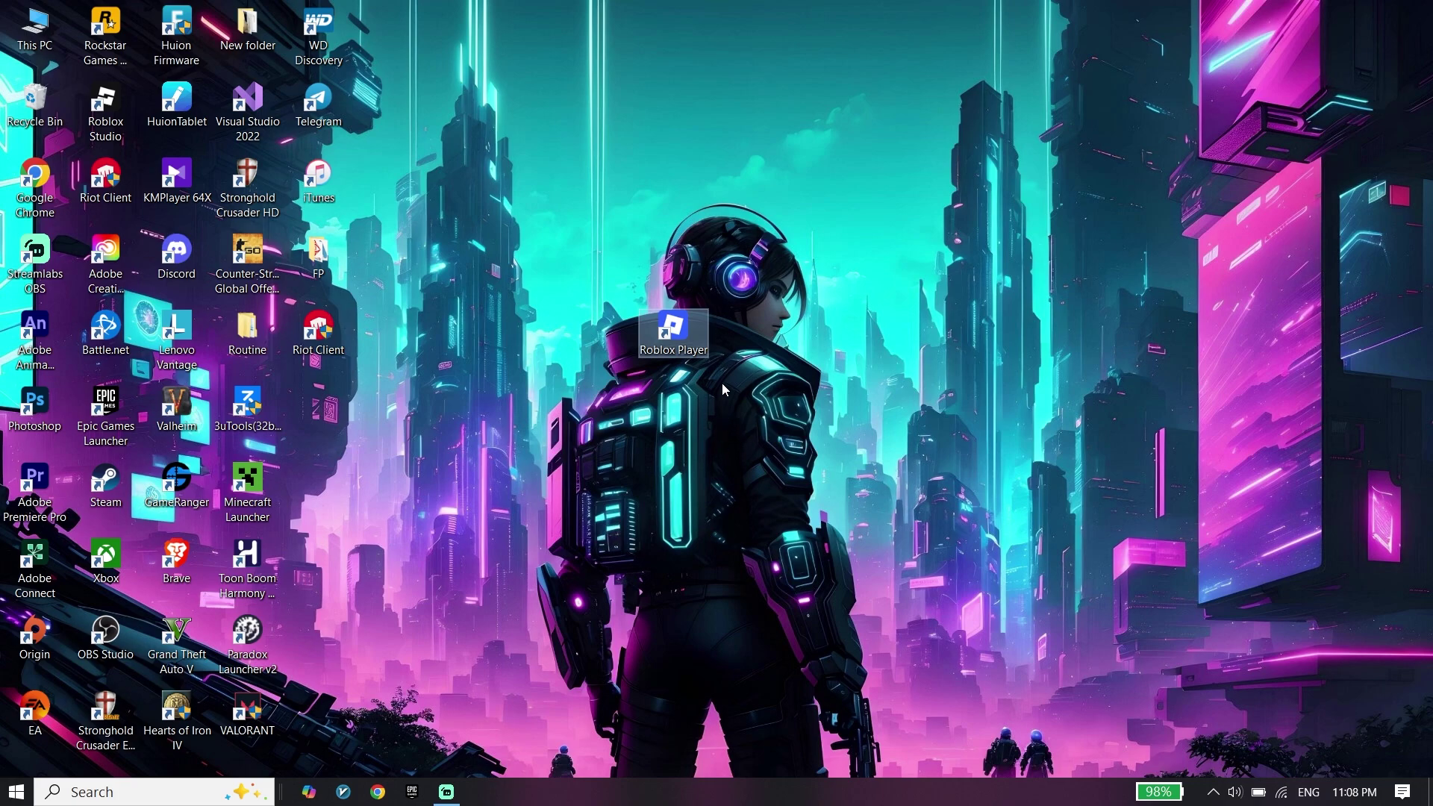
Search Windows for 'settings' and open the Windows Update page from the results
{"action": "left_click", "coordinate": [161, 792]}
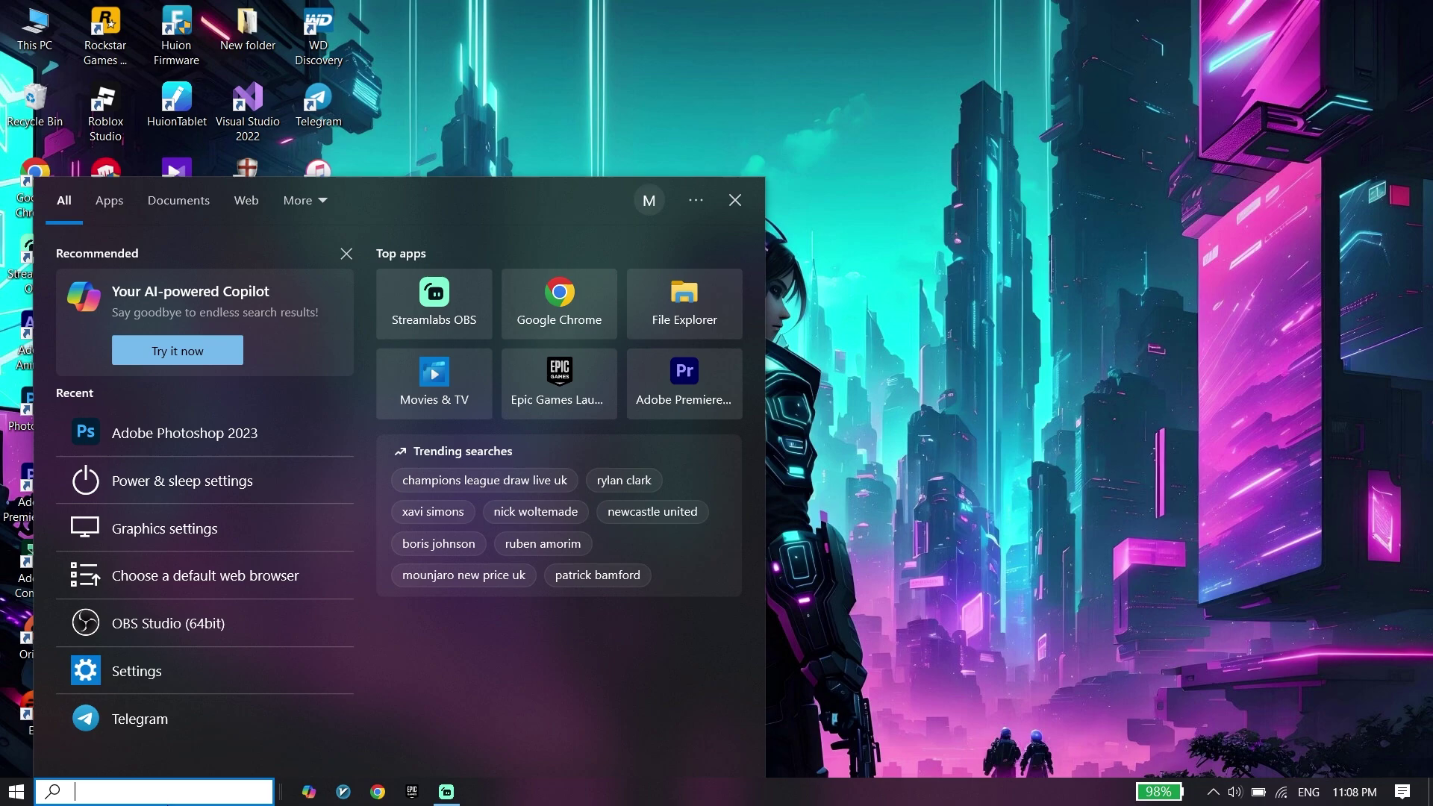
{"action": "type", "text": "ch"}
{"action": "left_click", "coordinate": [306, 199]}
{"action": "type", "text": "h"}
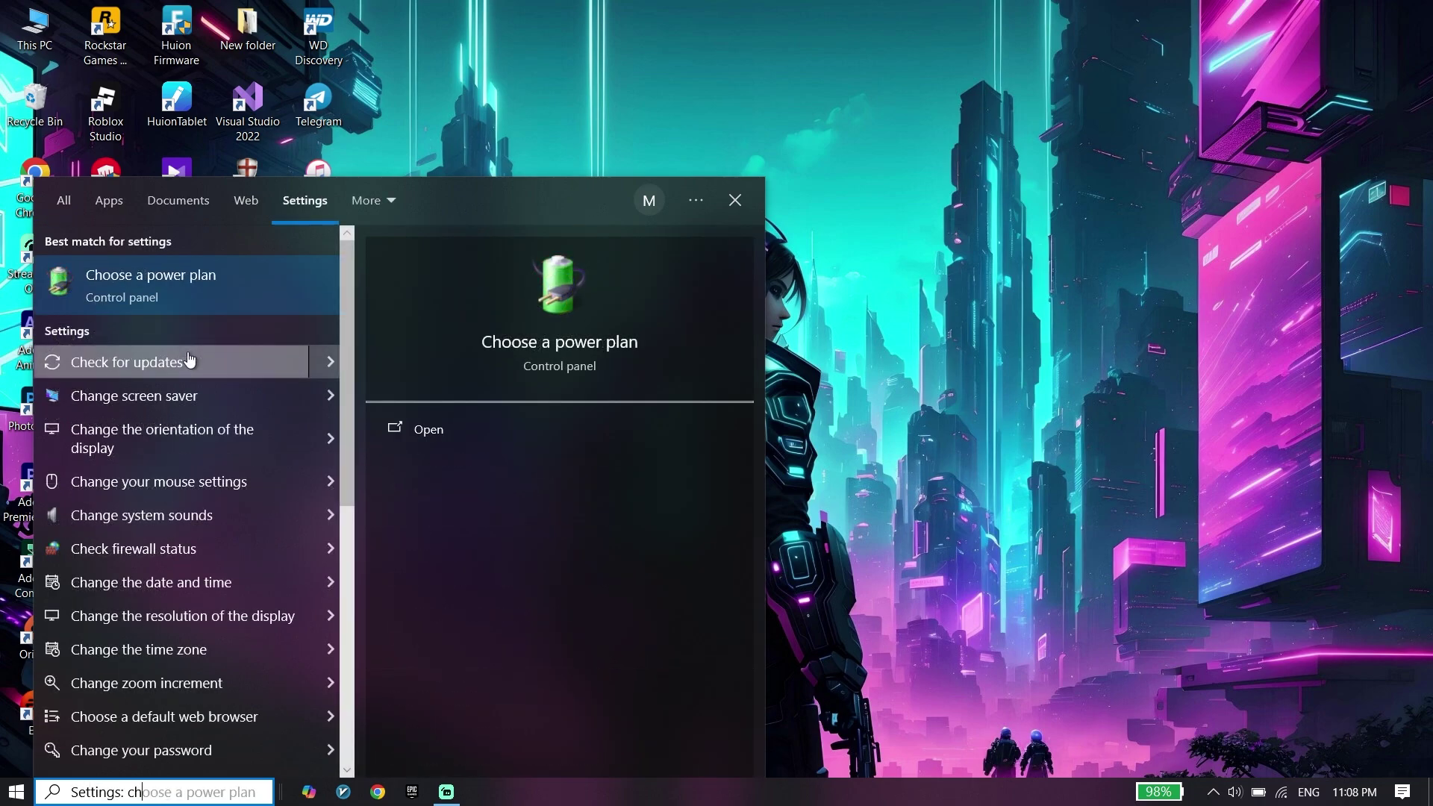
{"action": "left_click", "coordinate": [189, 361]}
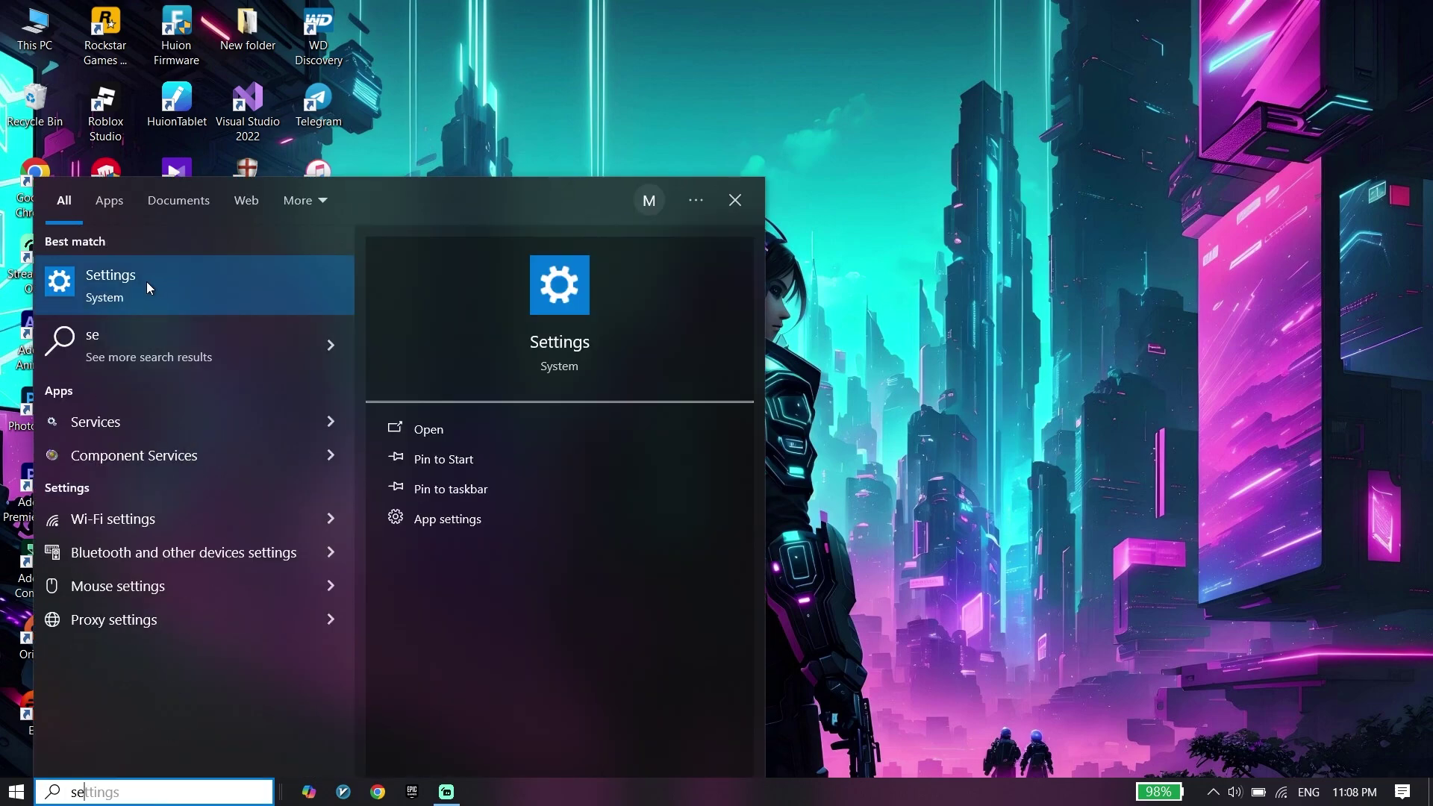
In Settings' Apps & features, search 'roblo' and select Roblox Player
{"action": "left_click", "coordinate": [147, 284]}
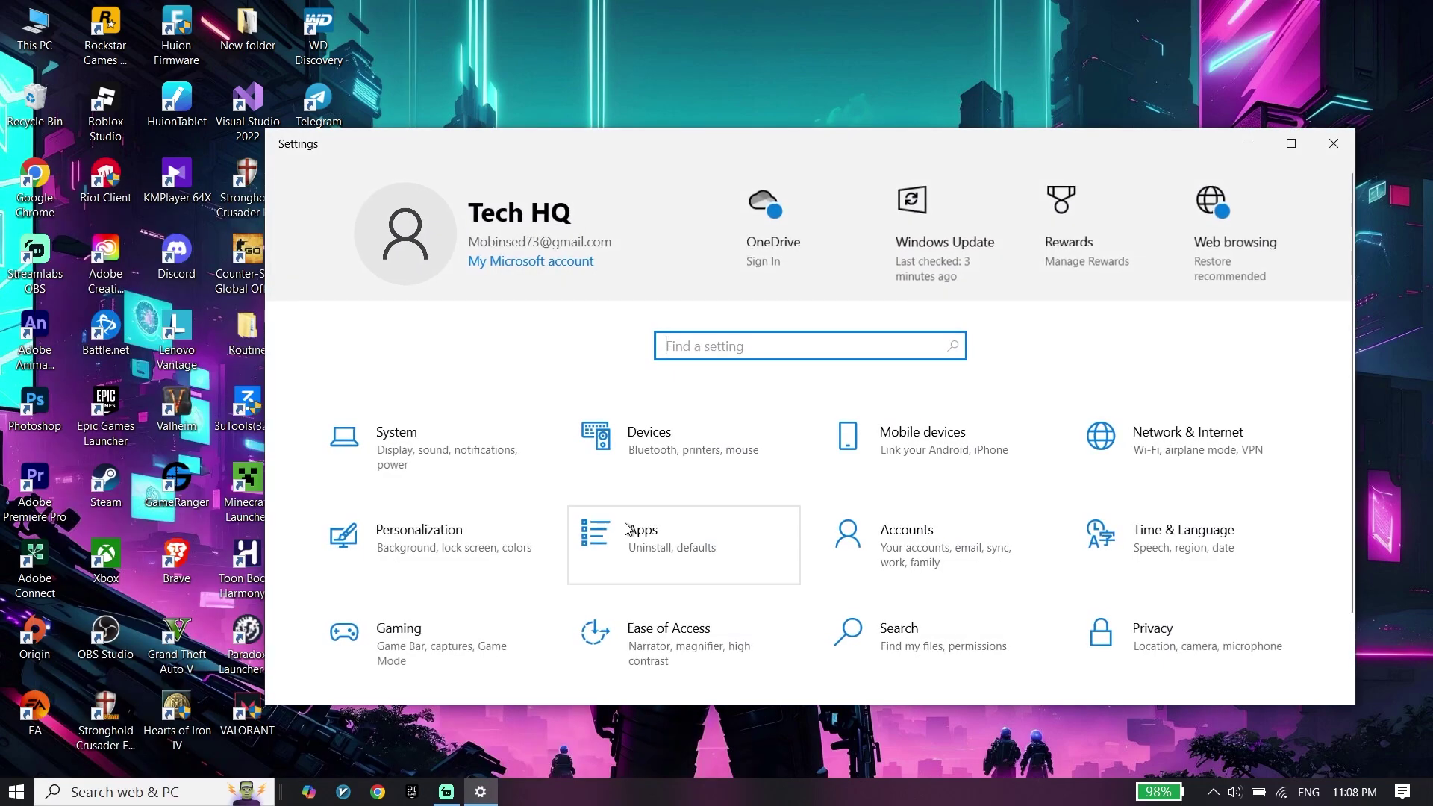
{"action": "left_click", "coordinate": [666, 550]}
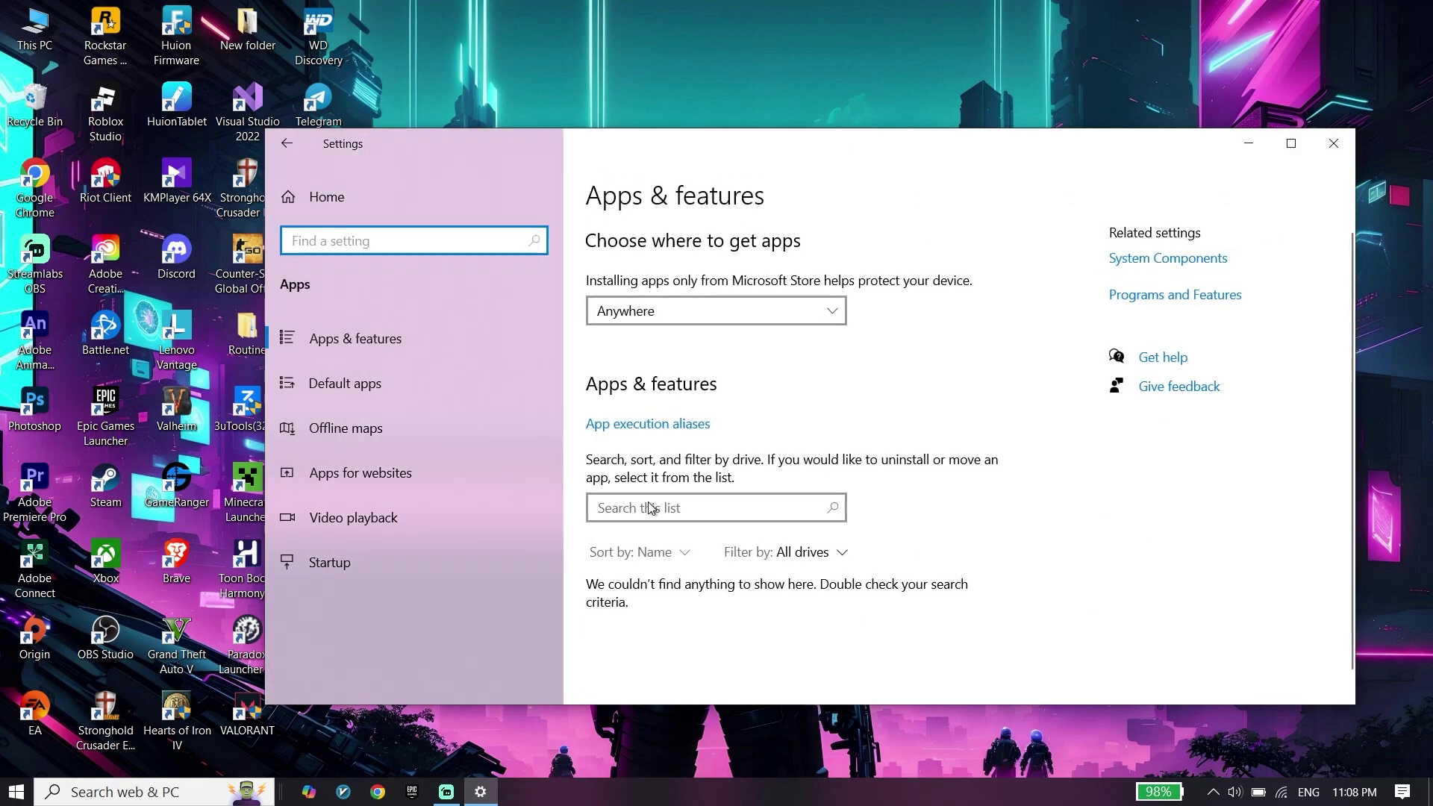
{"action": "left_click", "coordinate": [651, 506]}
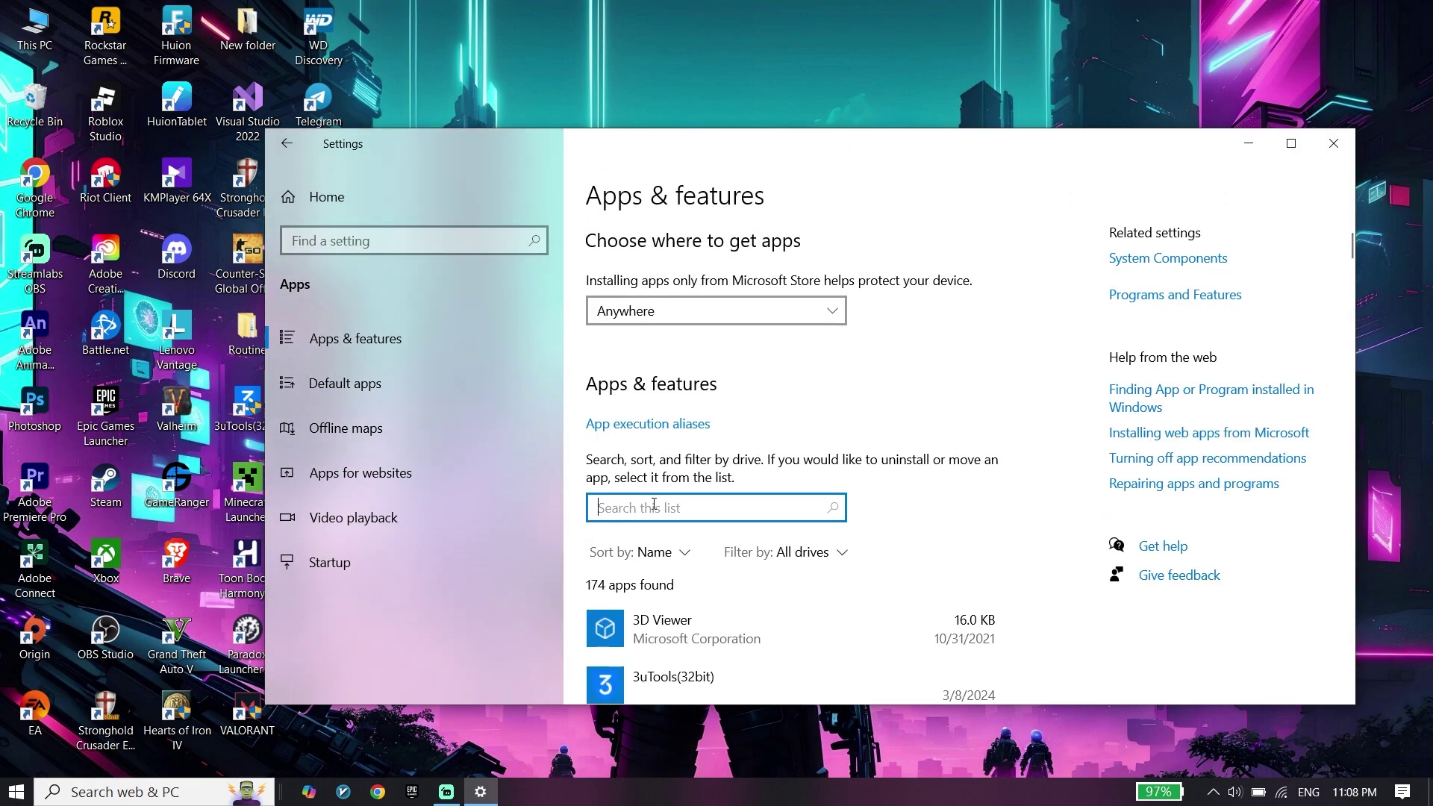
{"action": "type", "text": "roblo"}
{"action": "left_click", "coordinate": [680, 633]}
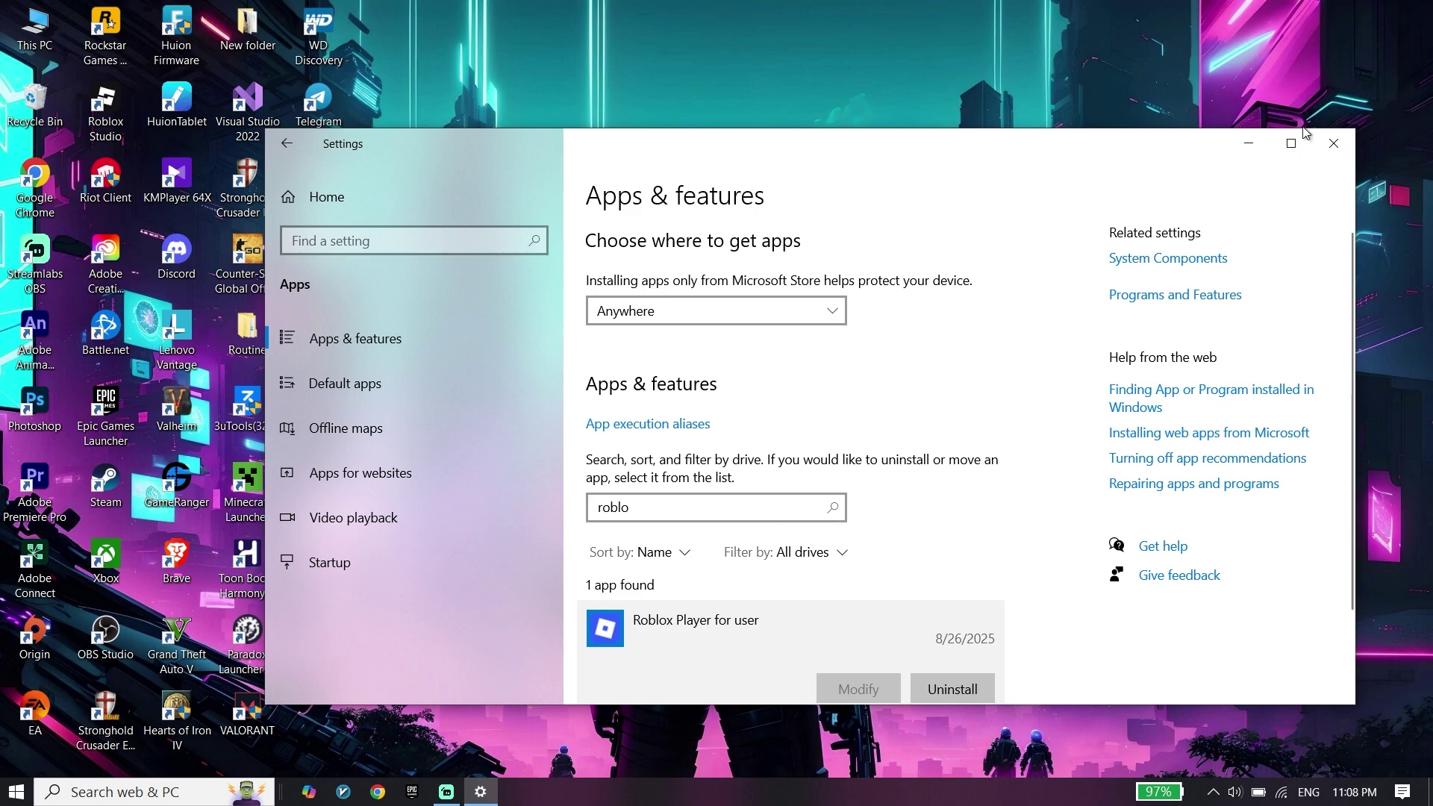
Close Settings and bring up the Run box with appdata, centred on screen
{"action": "left_click", "coordinate": [1332, 144]}
{"action": "key", "text": "super+x"}
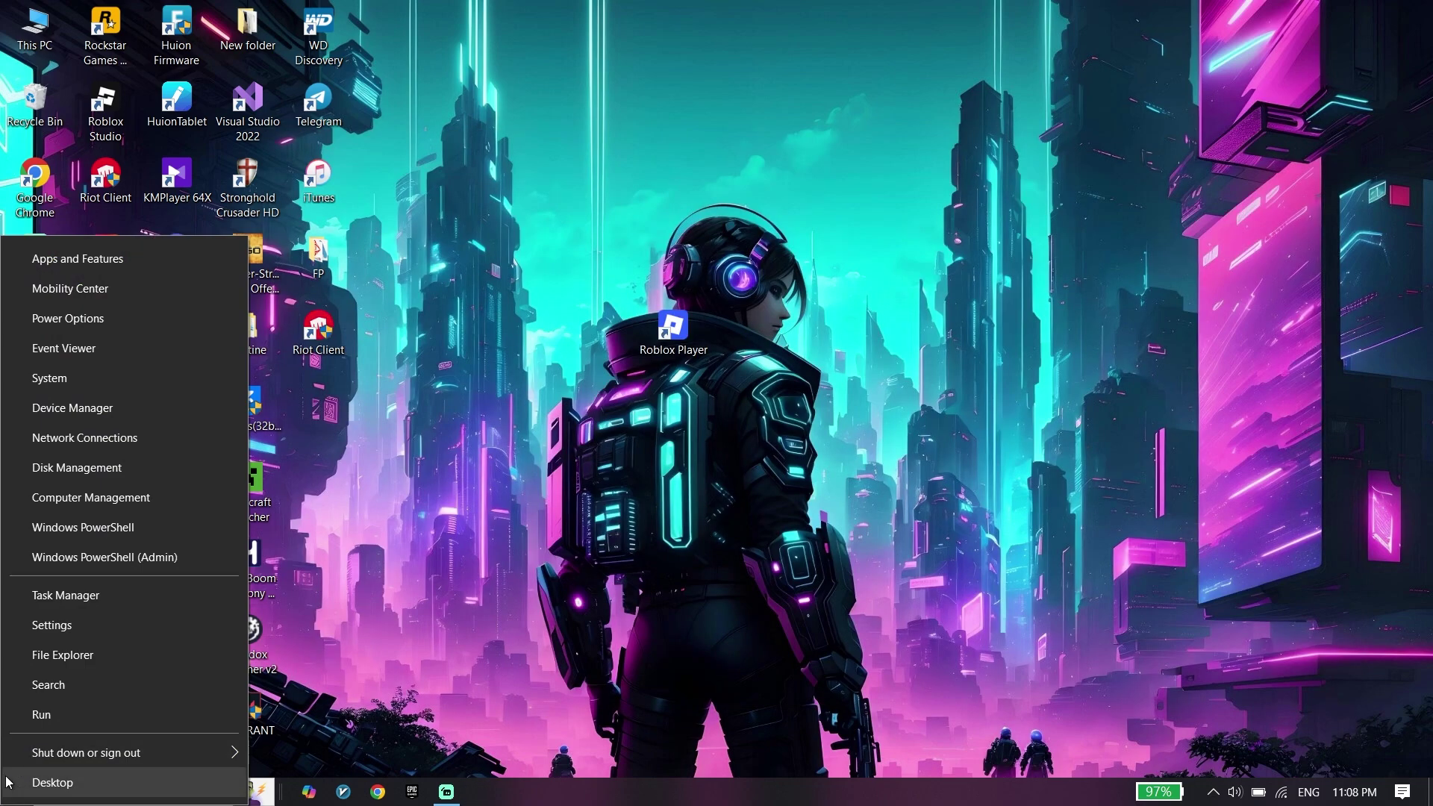
{"action": "left_click", "coordinate": [44, 710]}
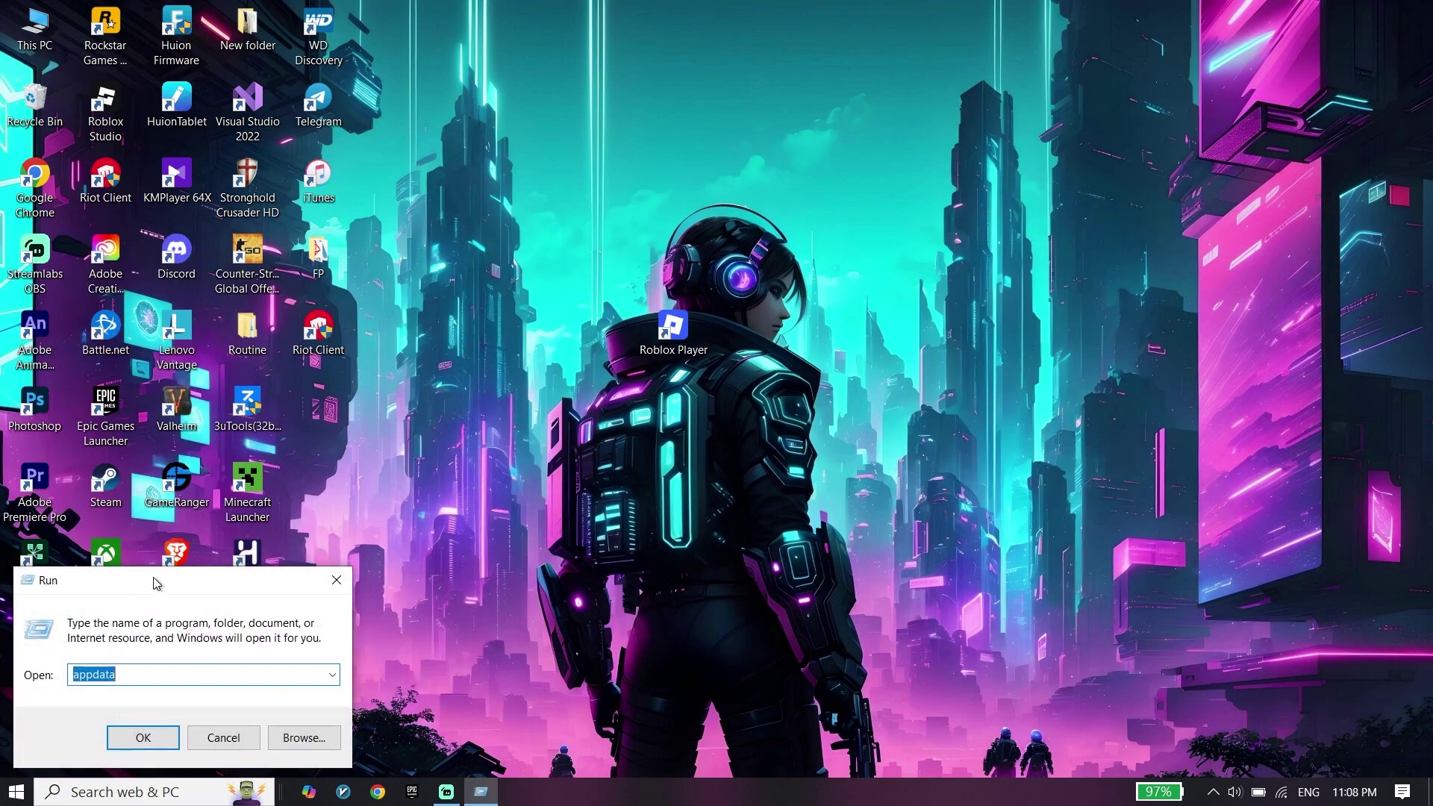
{"action": "mouse_move", "coordinate": [154, 581]}
{"action": "left_mouse_down"}
{"action": "mouse_move", "coordinate": [723, 362]}
{"action": "mouse_move", "coordinate": [826, 222]}
{"action": "left_mouse_up"}
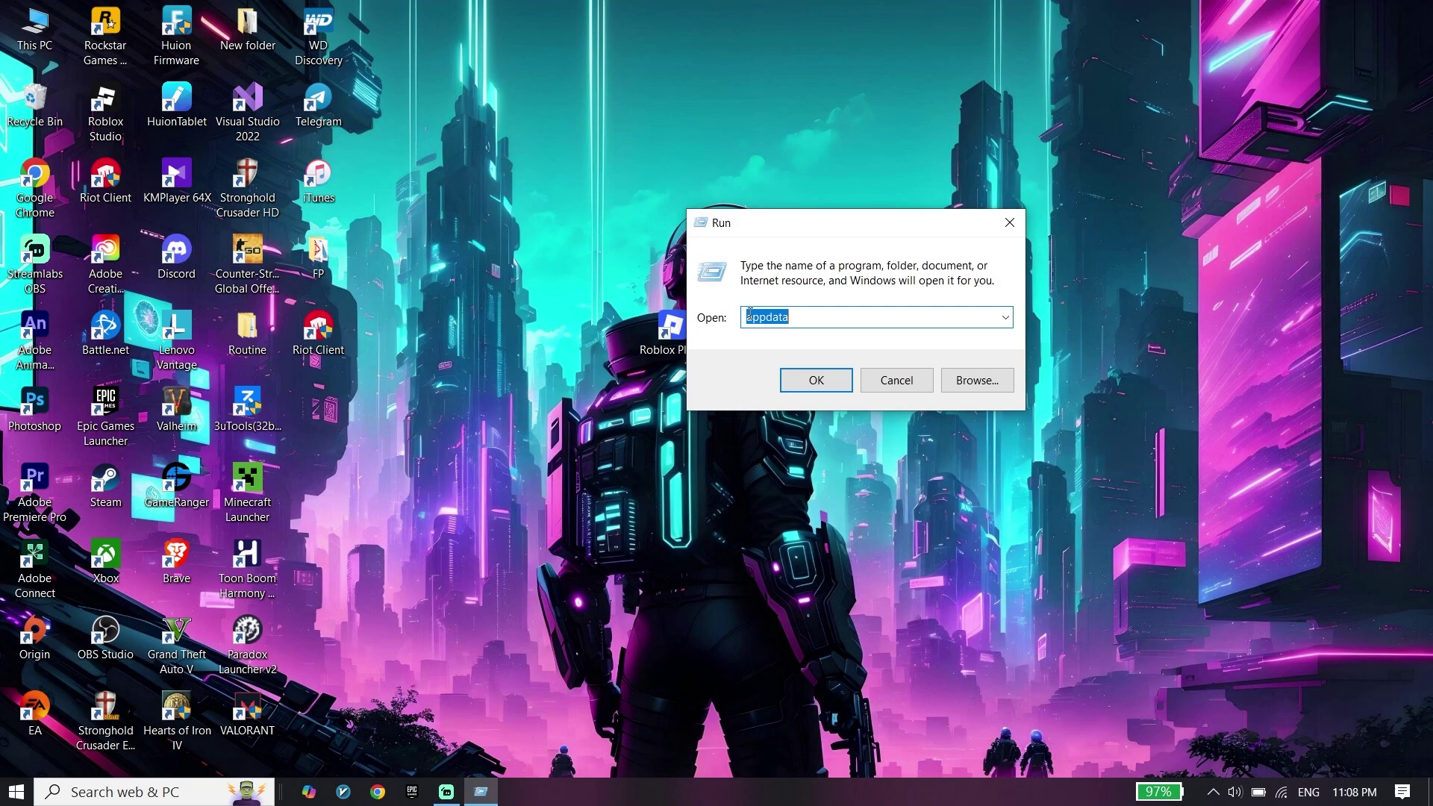
Open AppData\Local, select and right-click the Roblox folder, then close File Explorer
{"action": "left_click", "coordinate": [816, 379]}
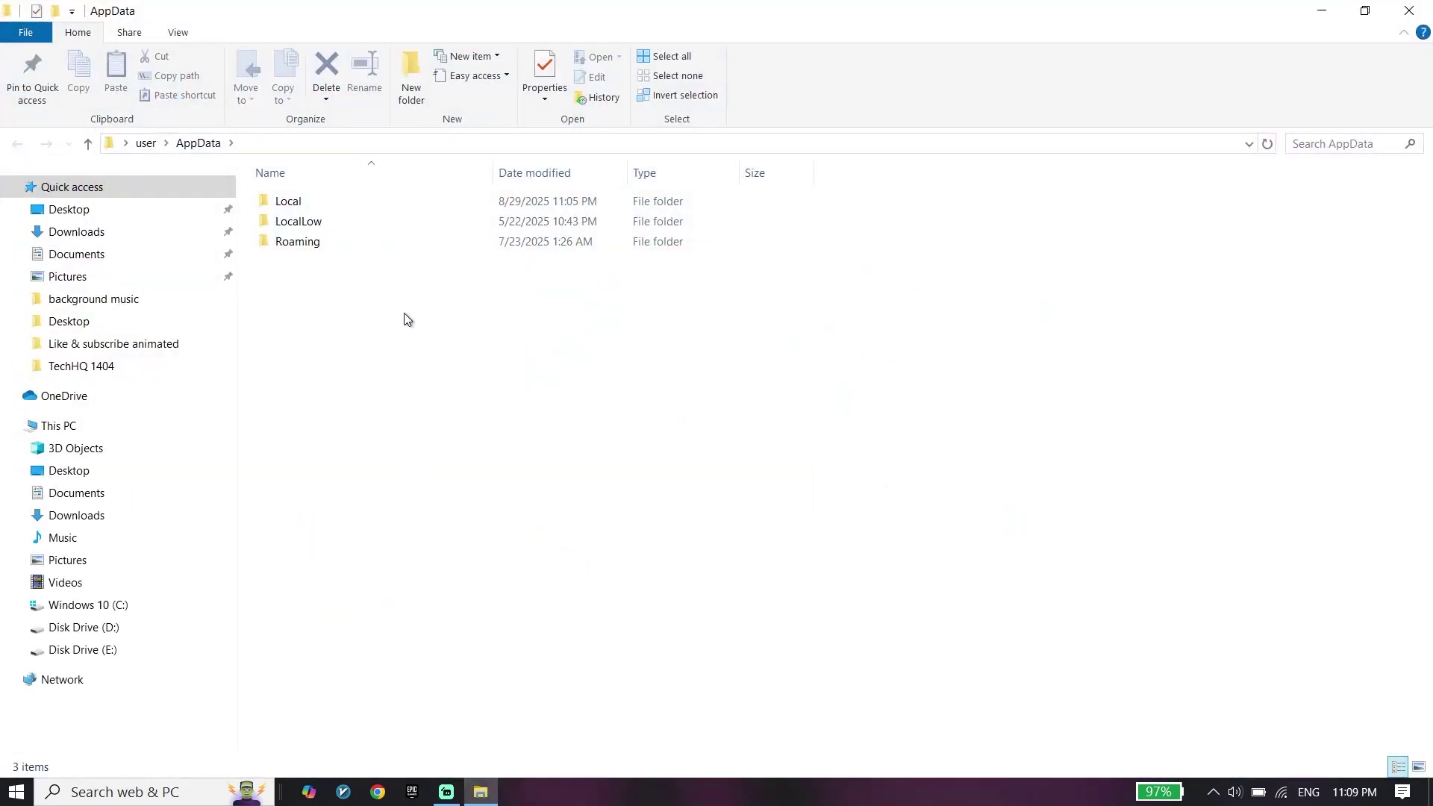
{"action": "double_click", "coordinate": [341, 195]}
{"action": "scroll", "coordinate": [496, 470], "scroll_direction": "down", "scroll_amount": 8}
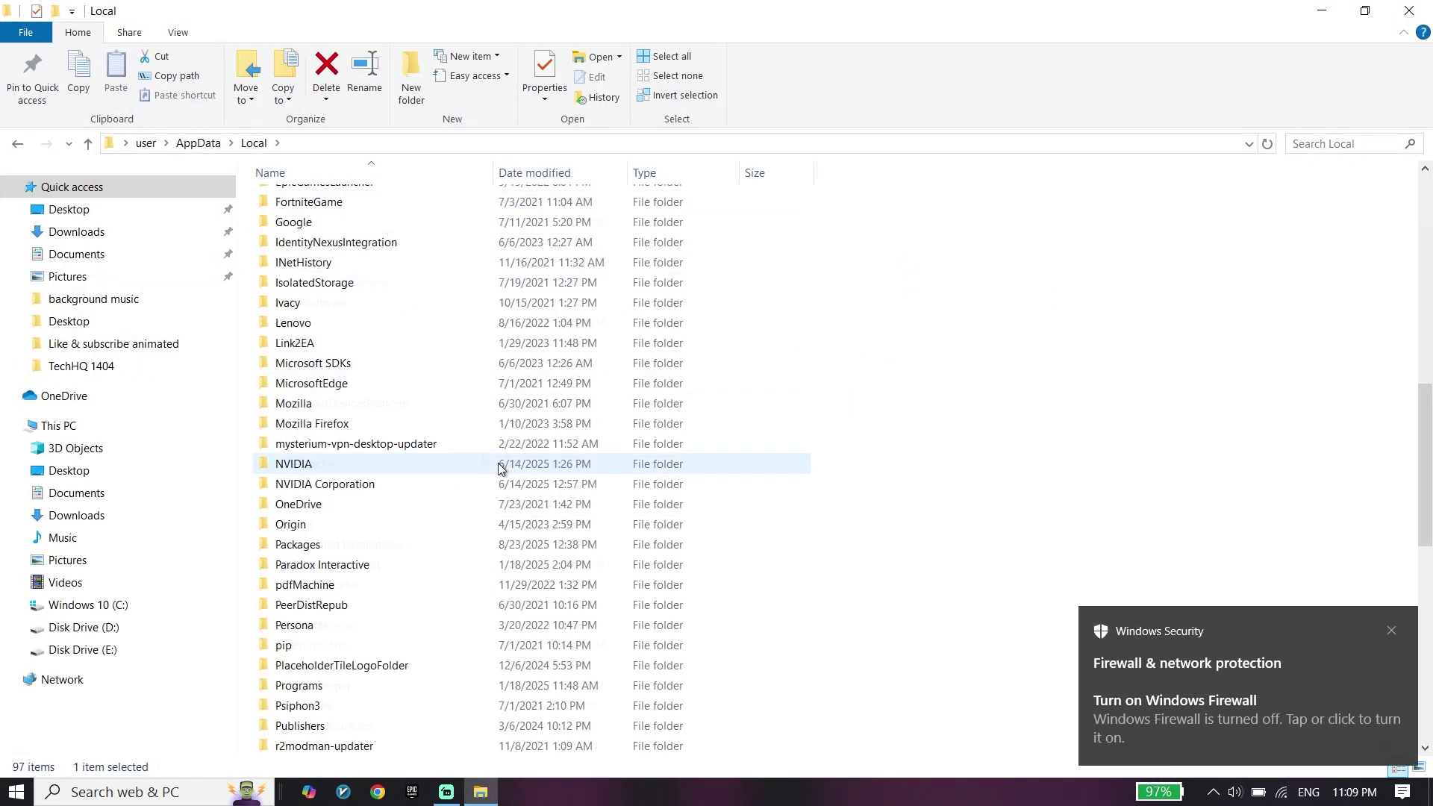
{"action": "scroll", "coordinate": [504, 465], "scroll_direction": "down", "scroll_amount": 6}
{"action": "left_click_drag", "start_coordinate": [329, 461], "coordinate": [300, 468]}
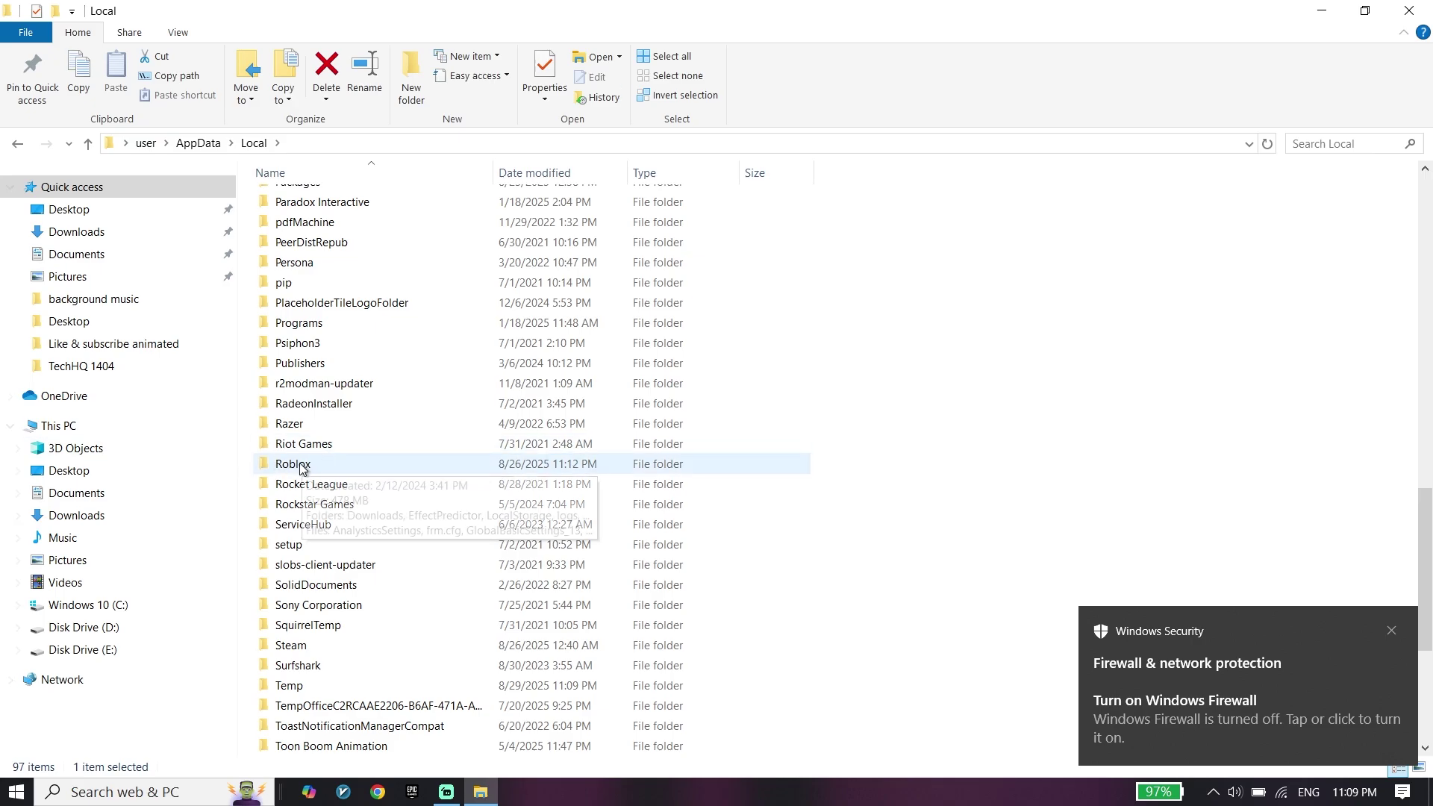
{"action": "right_click", "coordinate": [300, 468]}
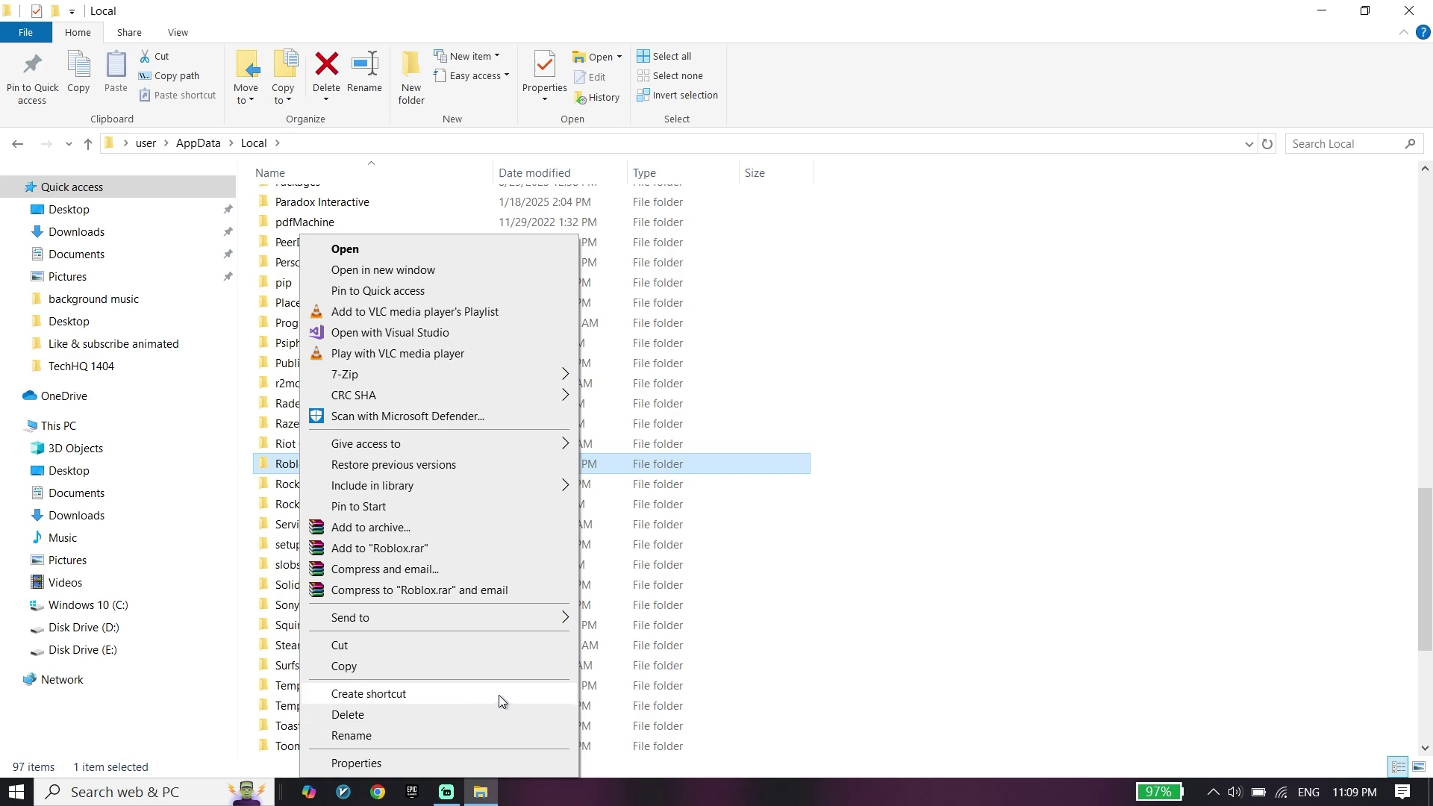
{"action": "left_click", "coordinate": [970, 629]}
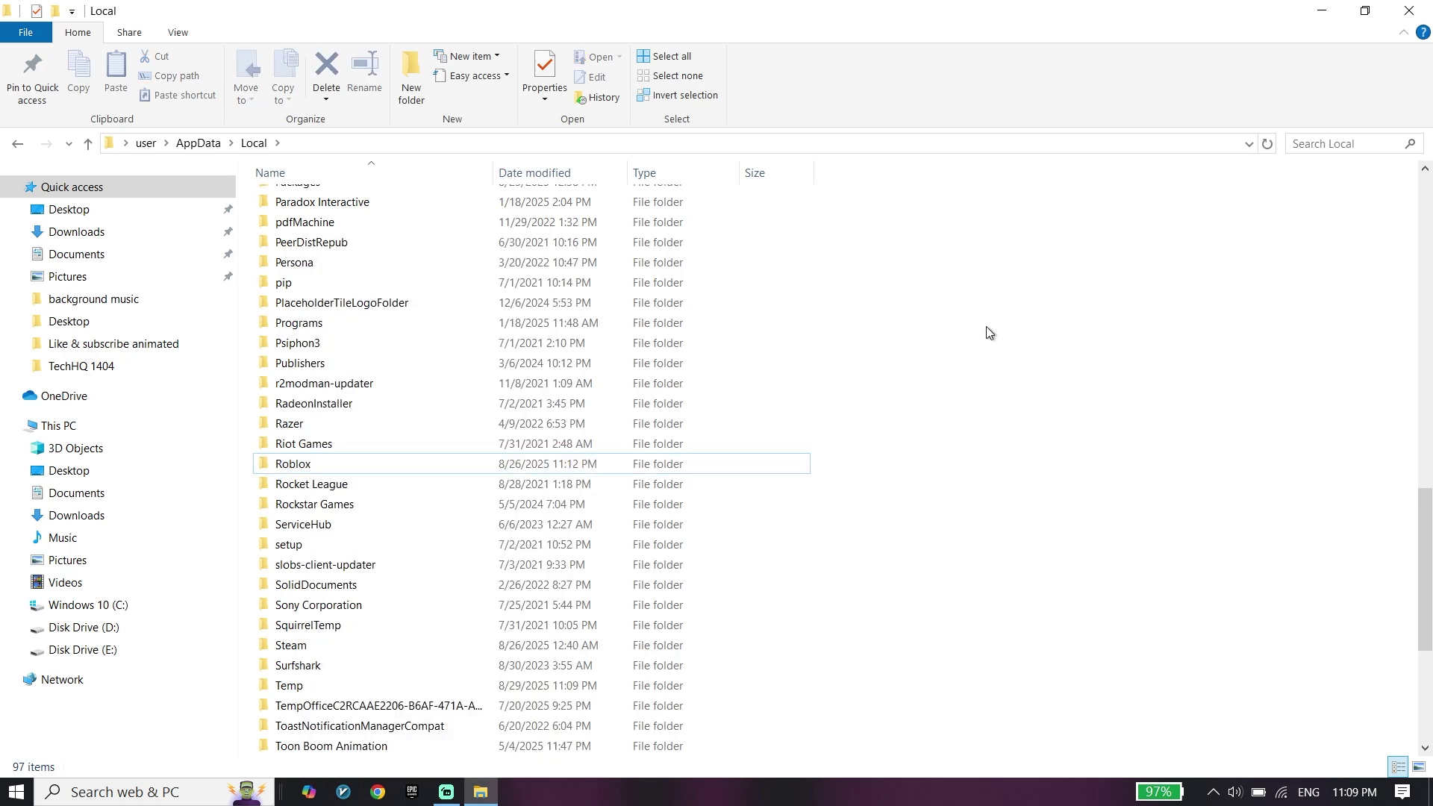
{"action": "left_click", "coordinate": [1409, 11]}
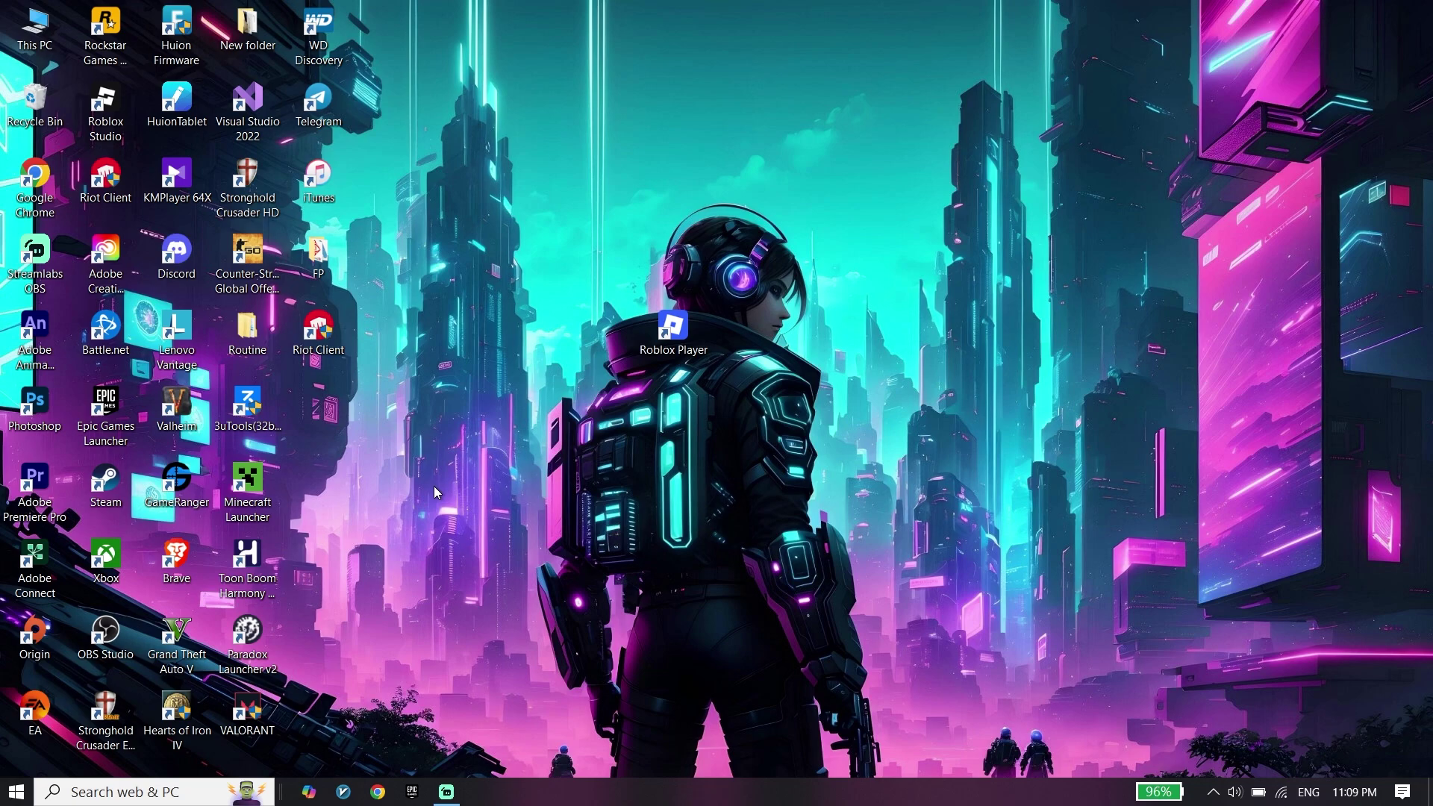
{"action": "key", "text": "super"}
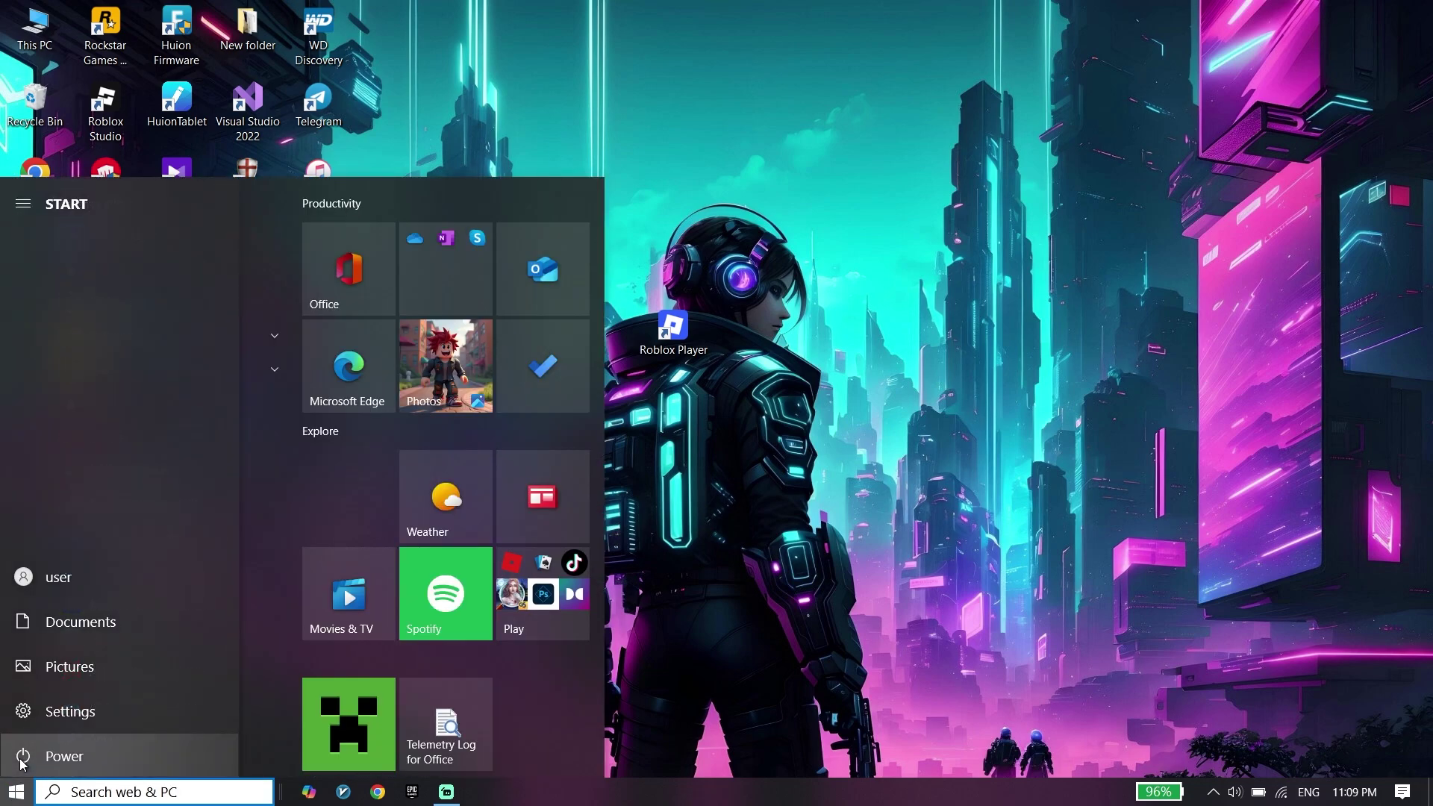
{"action": "left_click", "coordinate": [688, 570]}
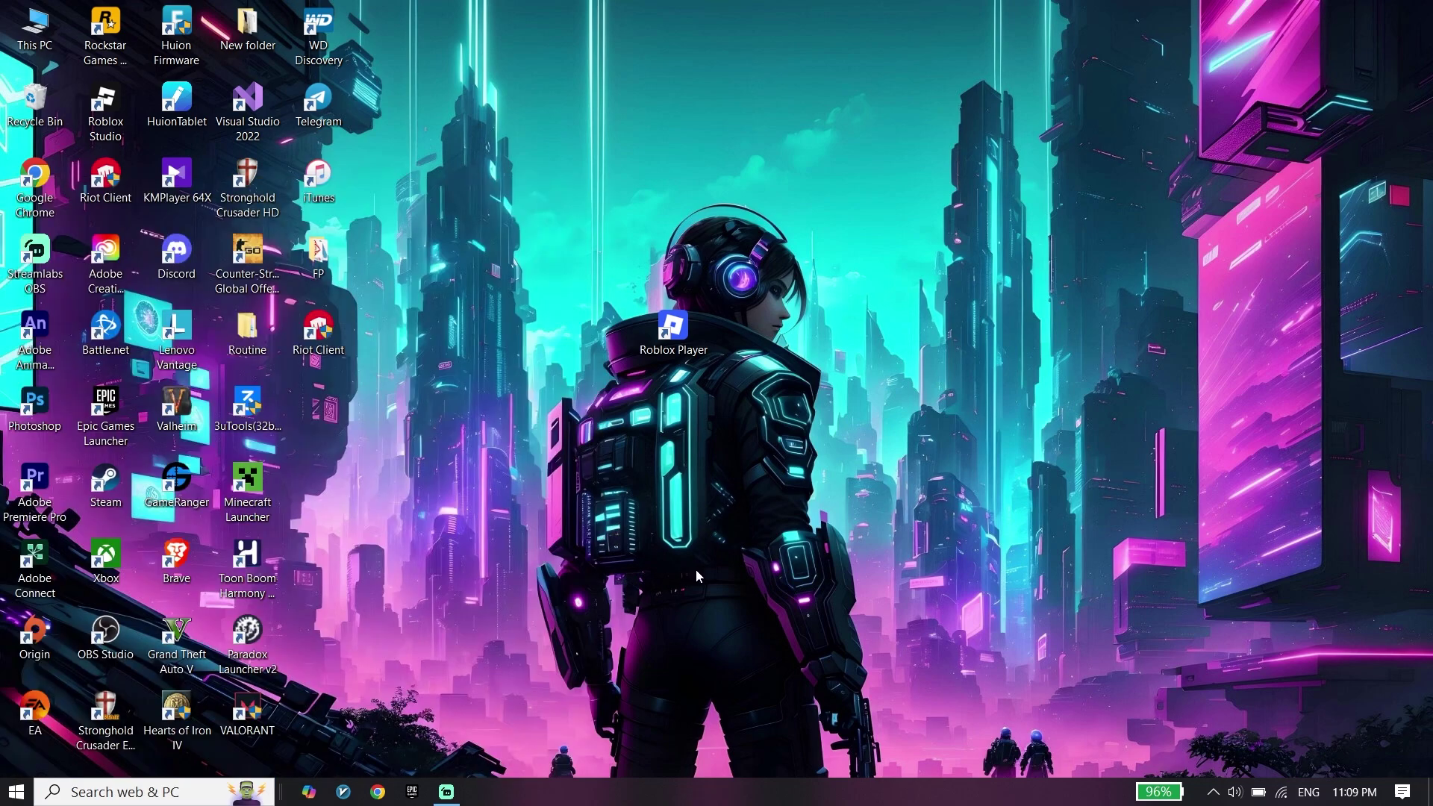